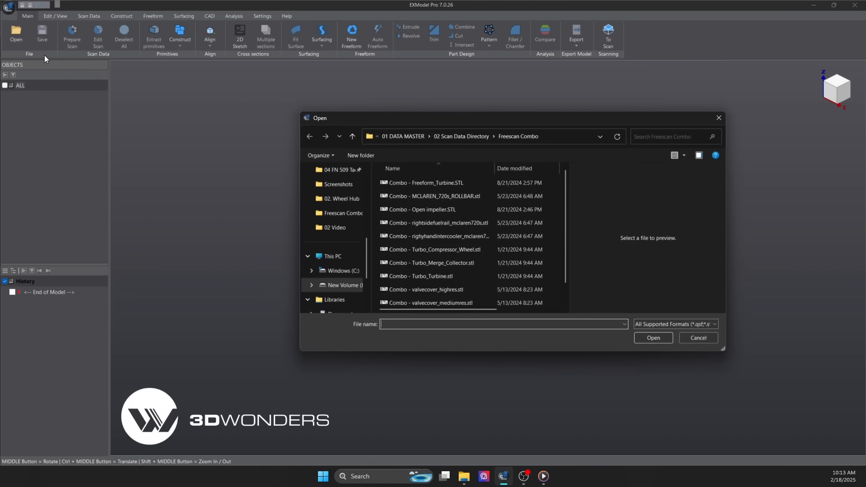
Open the scan file Combo - valvecover_highres.stl and orient the valve cover with its outer face in view.
left_click(449, 290)
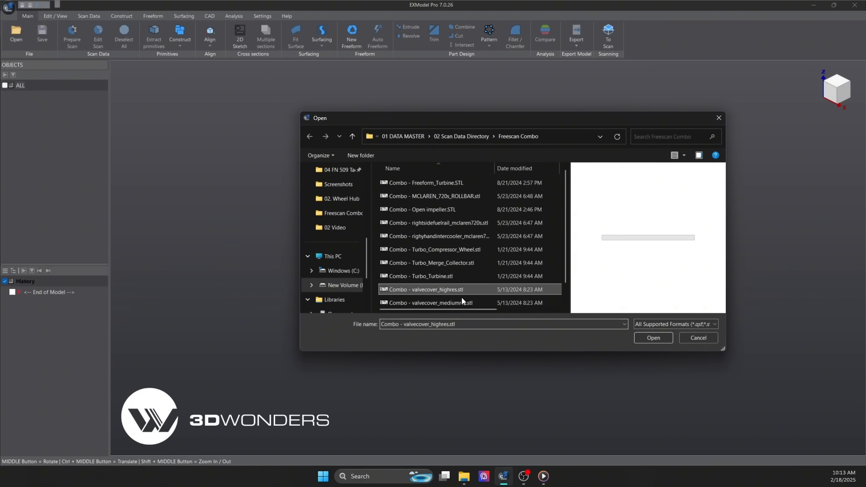
left_click(652, 338)
left_click(415, 251)
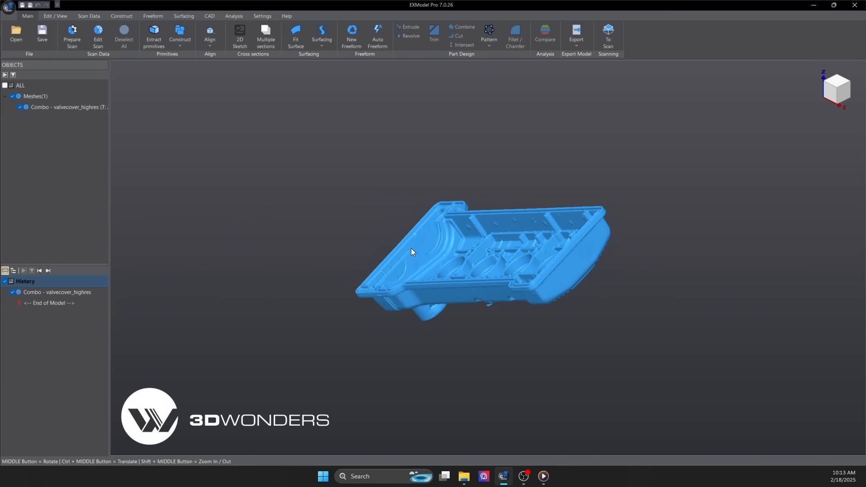
middle_click_drag(470, 178, 421, 353)
middle_click_drag(512, 248, 502, 334)
scroll(502, 210, "up", 3)
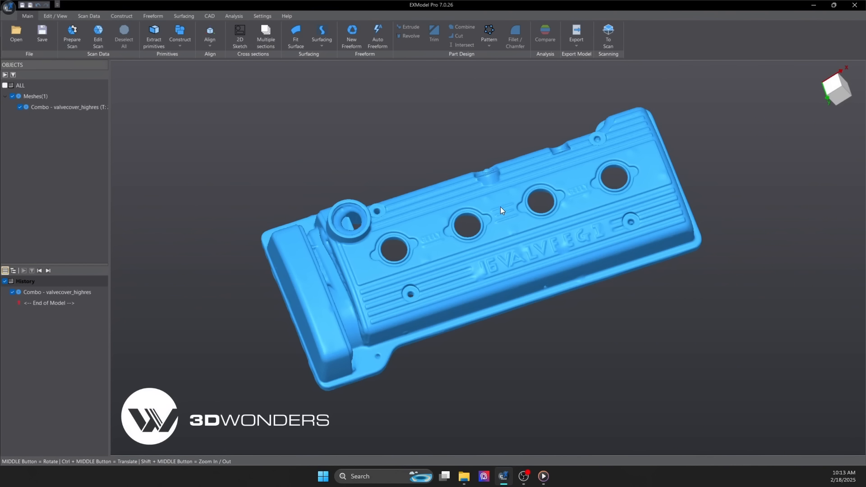
middle_click_drag(499, 203, 506, 226)
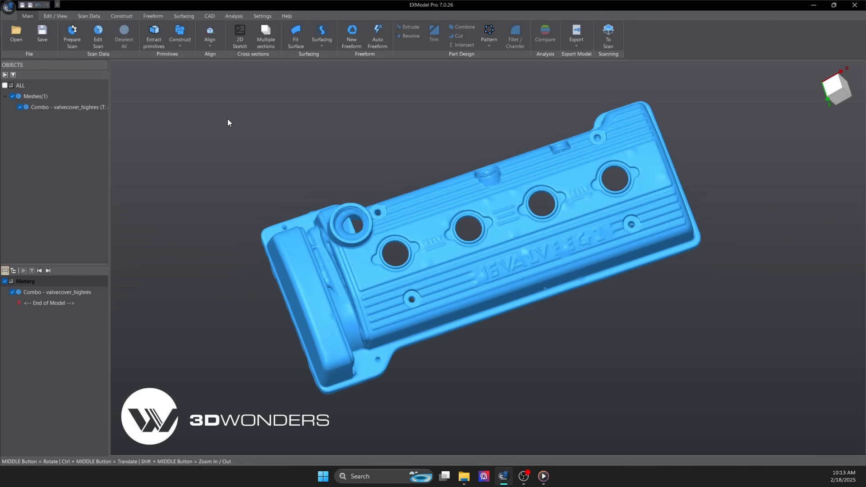
Start preparing the scan, check the original mesh deviation for a 50% polygon reduction, and skip the reduction.
left_click(76, 41)
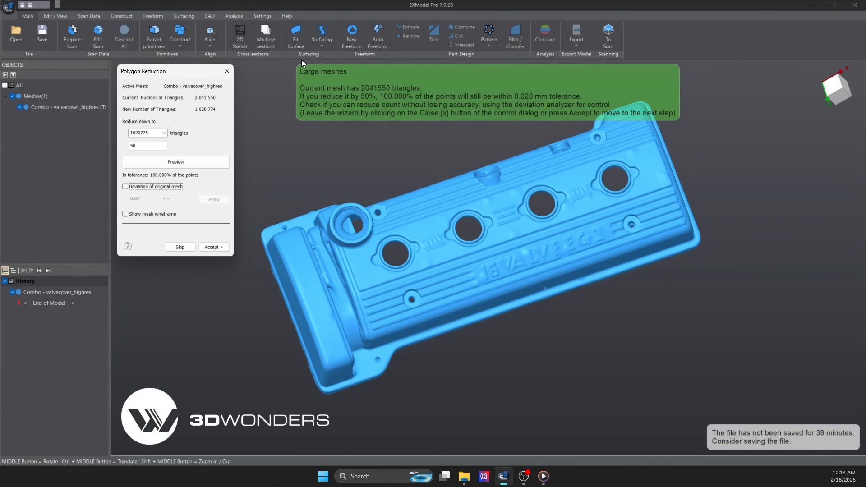
left_click(154, 146)
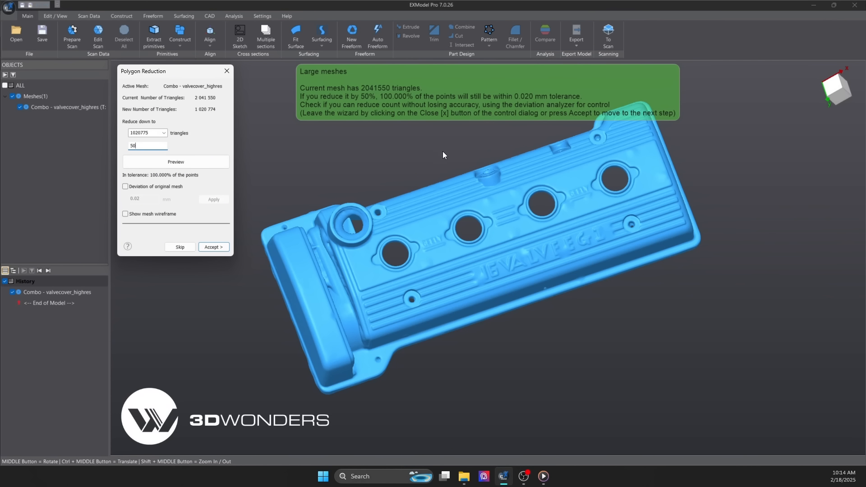
middle_click_drag(439, 233, 435, 156)
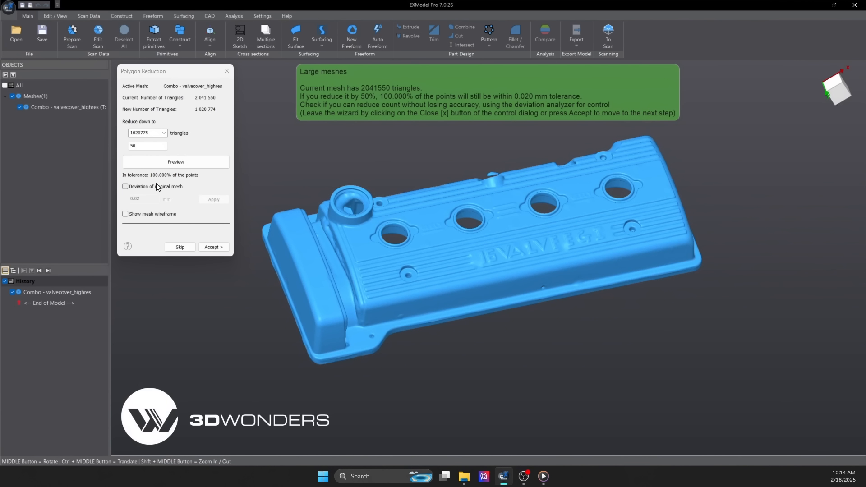
left_click(126, 188)
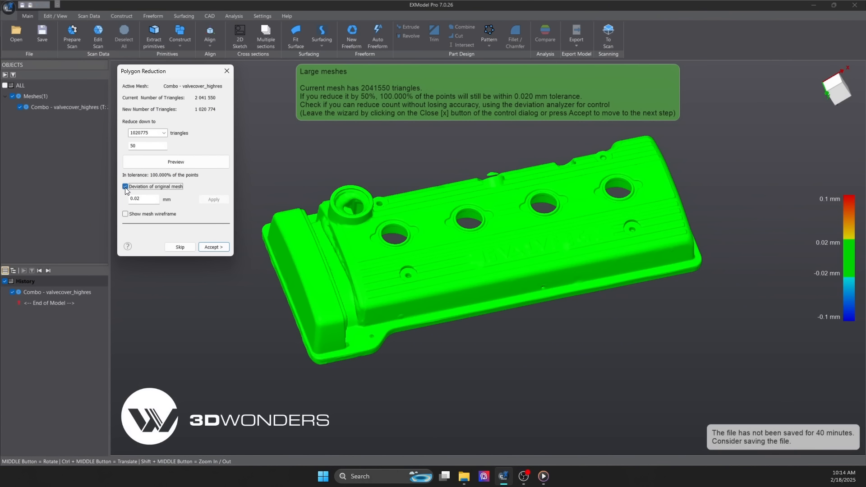
middle_click_drag(290, 218, 456, 263)
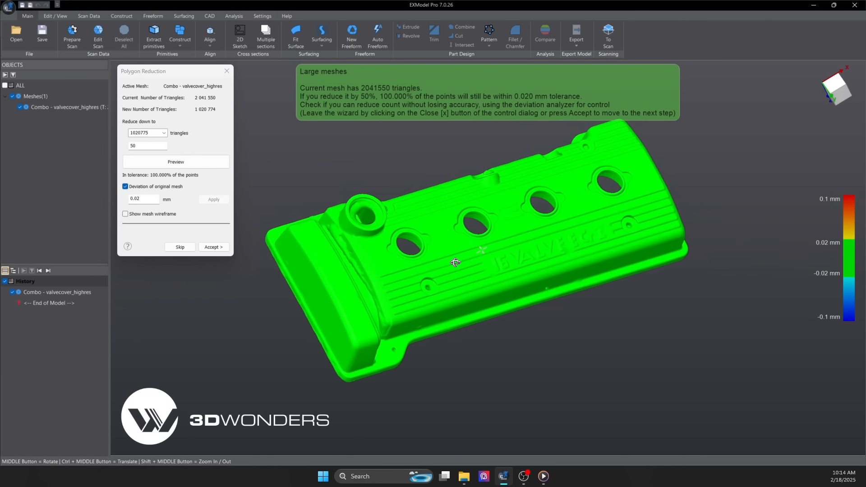
left_click(181, 247)
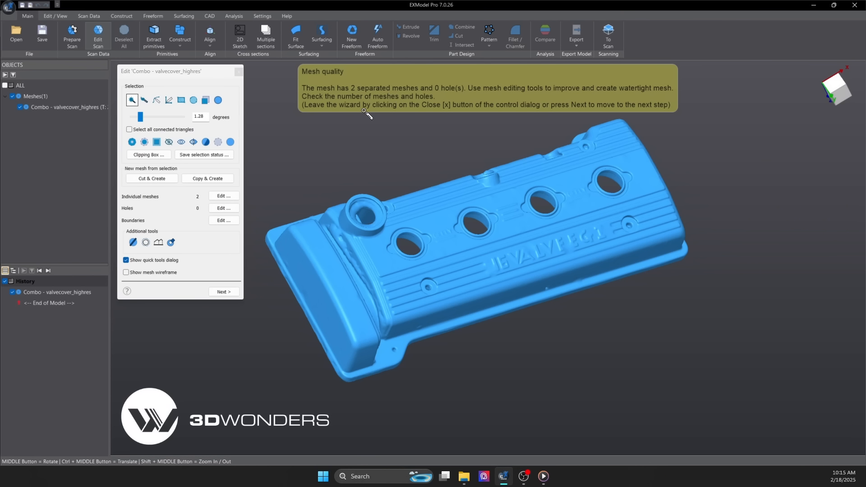
Clean up the individual meshes by keeping only the main valve cover mesh, and proceed past the mesh quality stage.
left_click(216, 198)
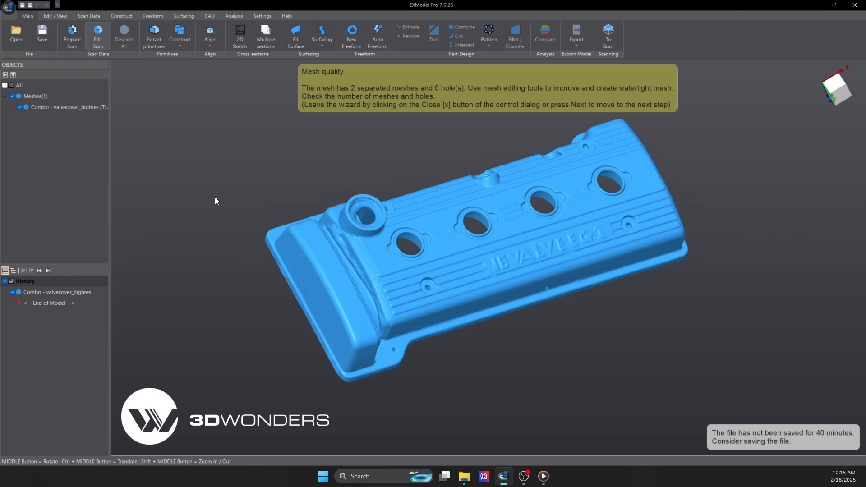
left_click(403, 203)
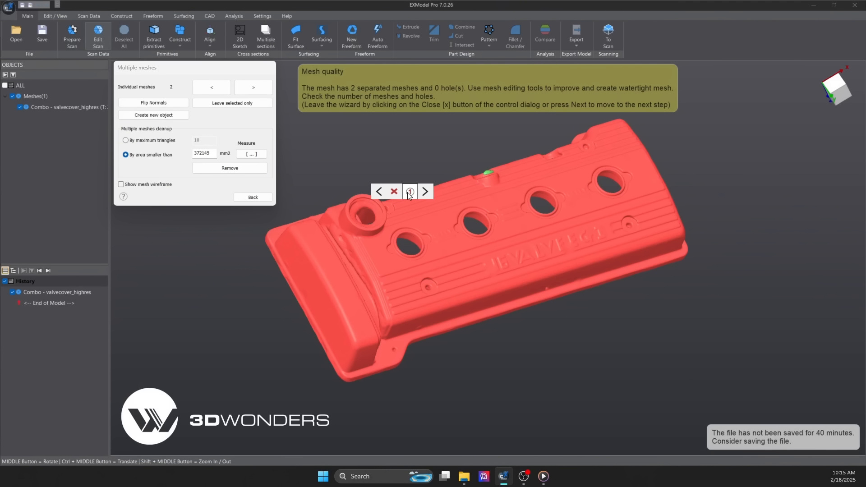
left_click(410, 192)
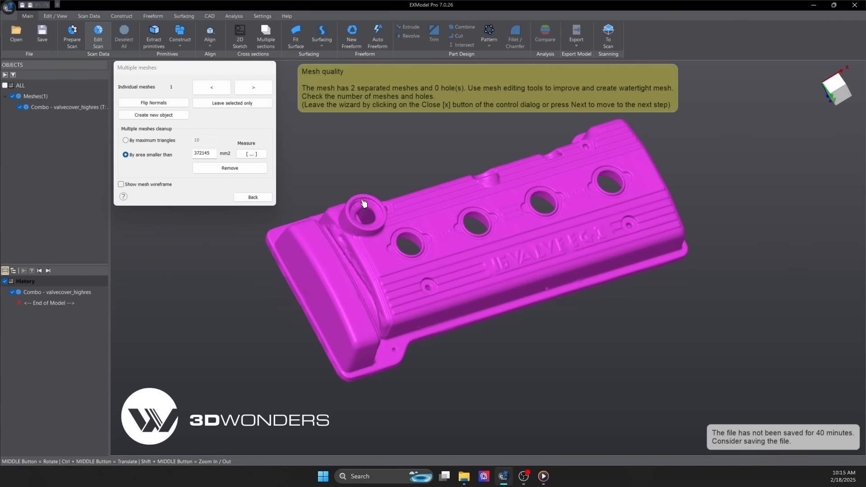
left_click(264, 201)
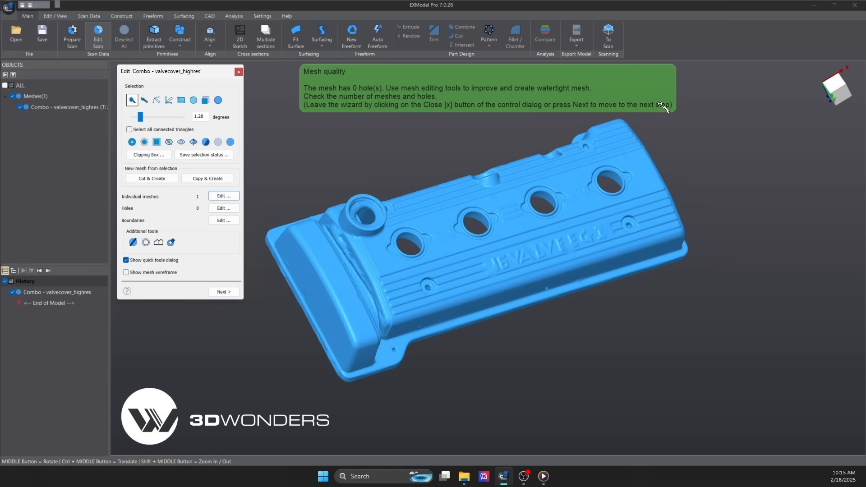
left_click(222, 291)
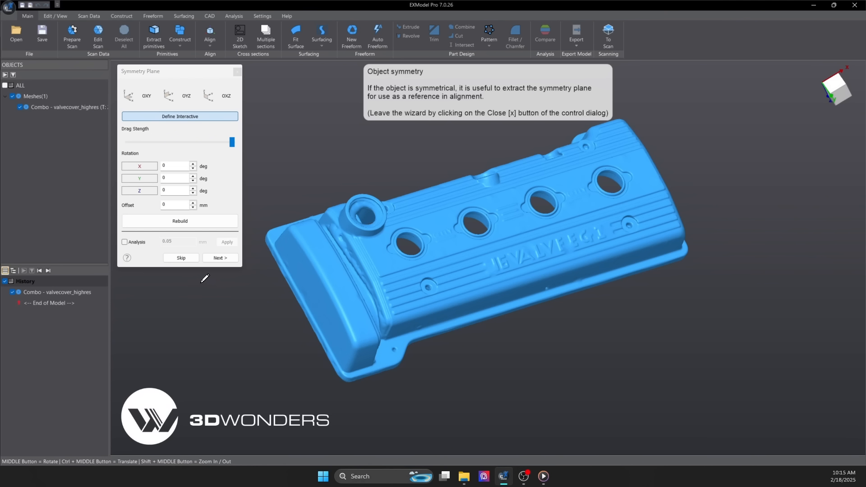
Skip the symmetry plane and automatically segment the mesh into regions for primitive extraction, raising the sensitivity to get larger regions.
left_click(178, 258)
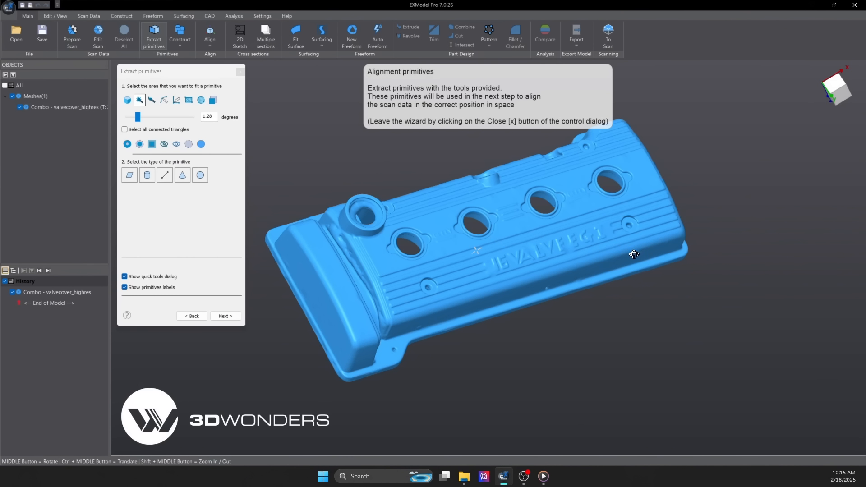
middle_click_drag(496, 289, 570, 243)
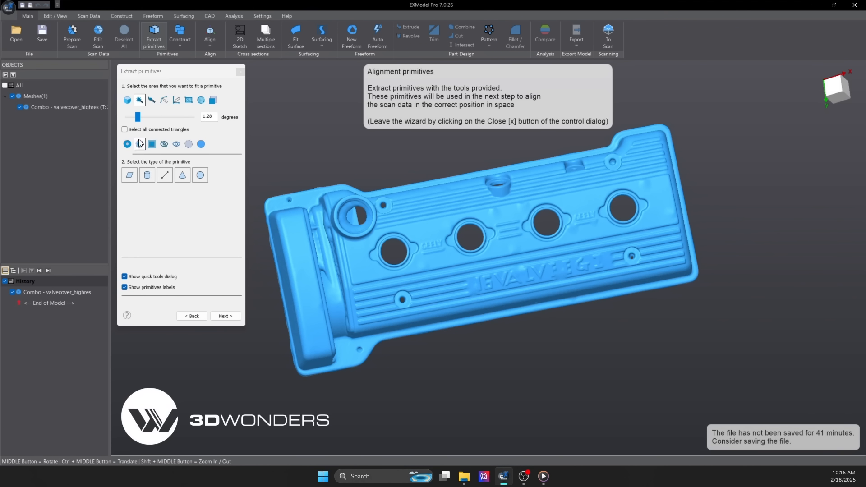
left_click(129, 104)
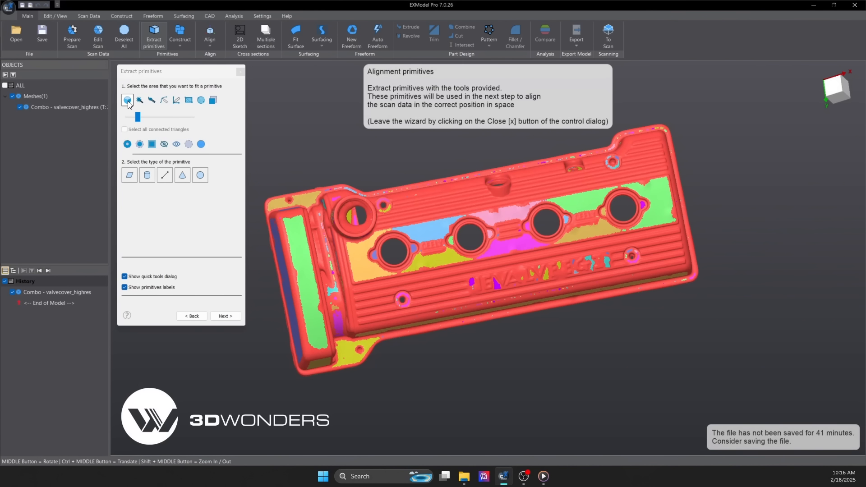
middle_click_drag(567, 206, 667, 207)
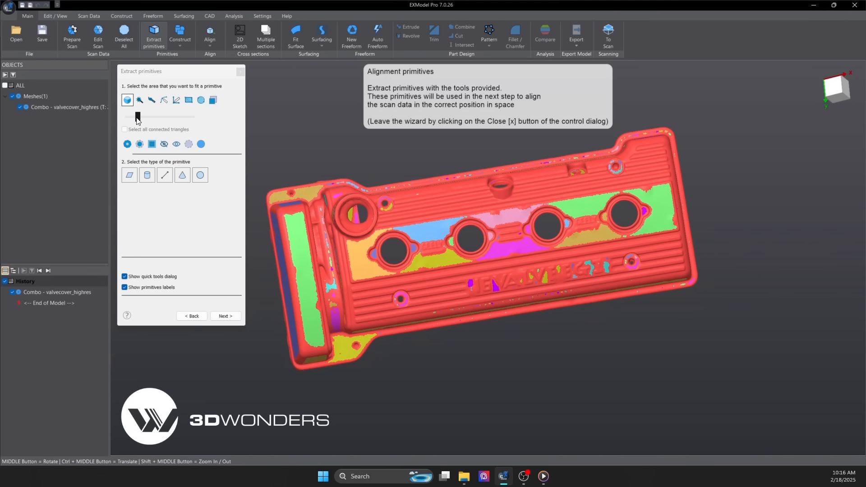
left_click_drag(138, 118, 151, 120)
middle_click_drag(487, 295, 464, 320)
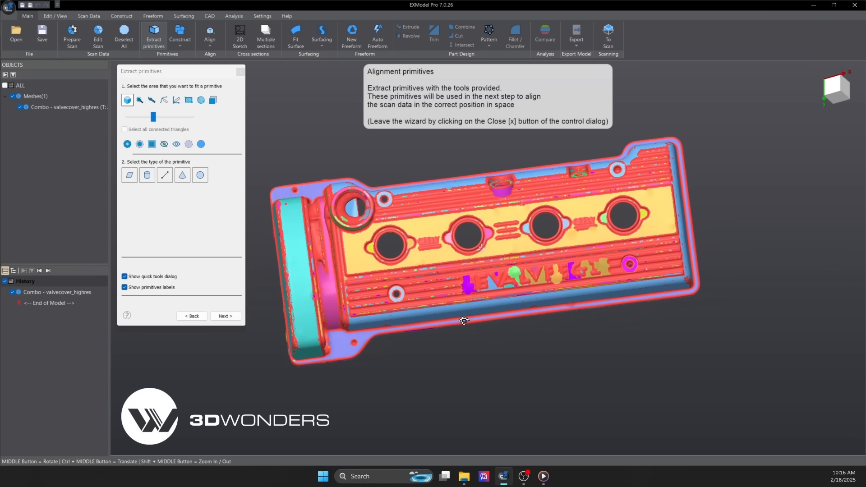
Fit and create an unconstrained plane primitive on the flat base flange region of the valve cover.
left_click(343, 343)
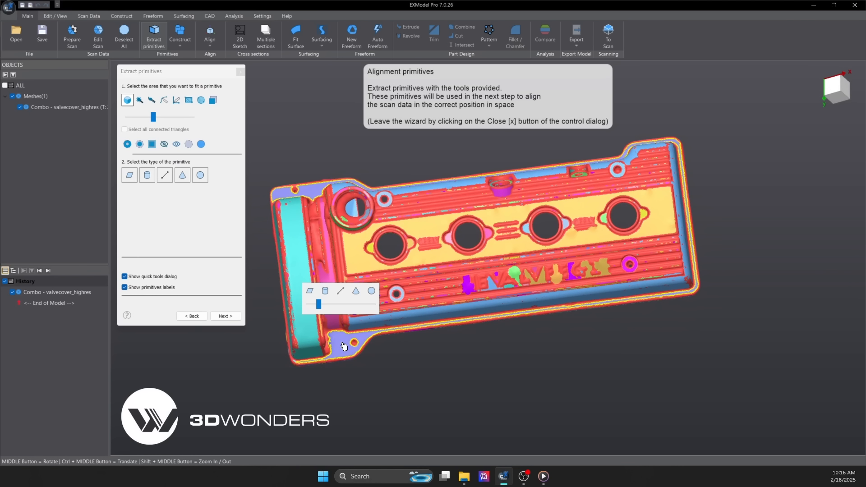
left_click(310, 292)
left_click(193, 303)
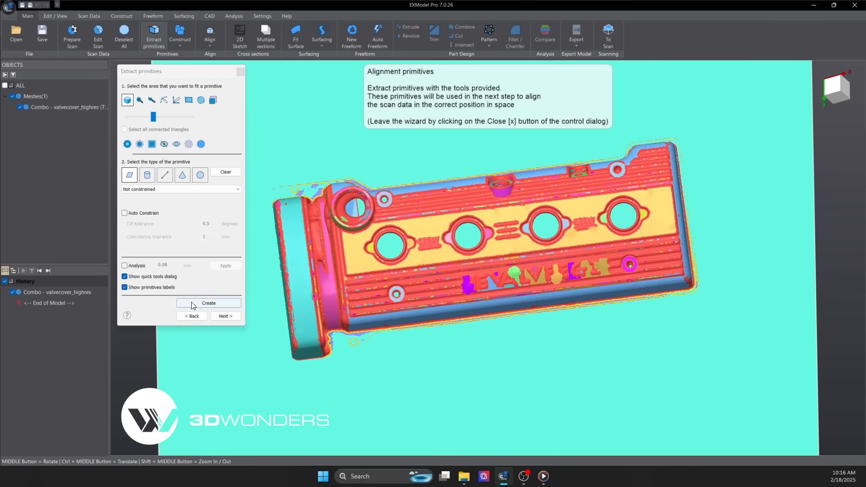
Fit a cylinder to the inner wall regions of the spark plug hole nearest the end opposite the filler neck.
middle_click_drag(553, 267, 507, 257)
scroll(578, 219, "up", 5)
scroll(585, 216, "up", 2)
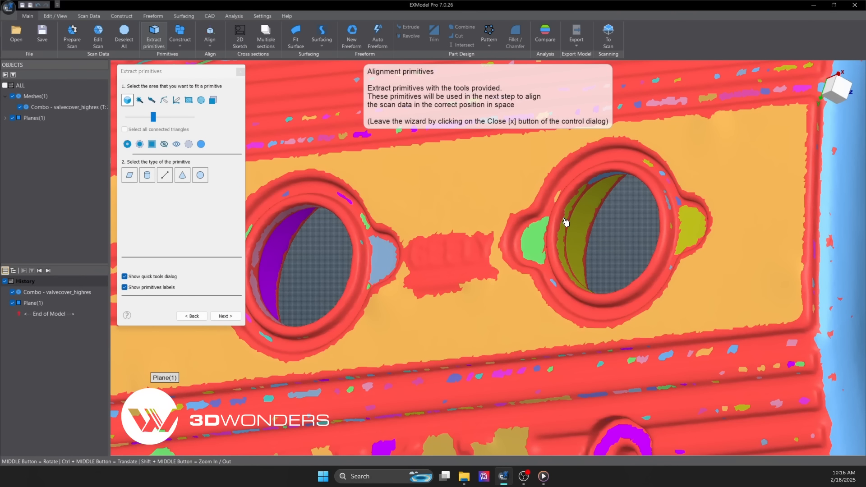
left_click(565, 228)
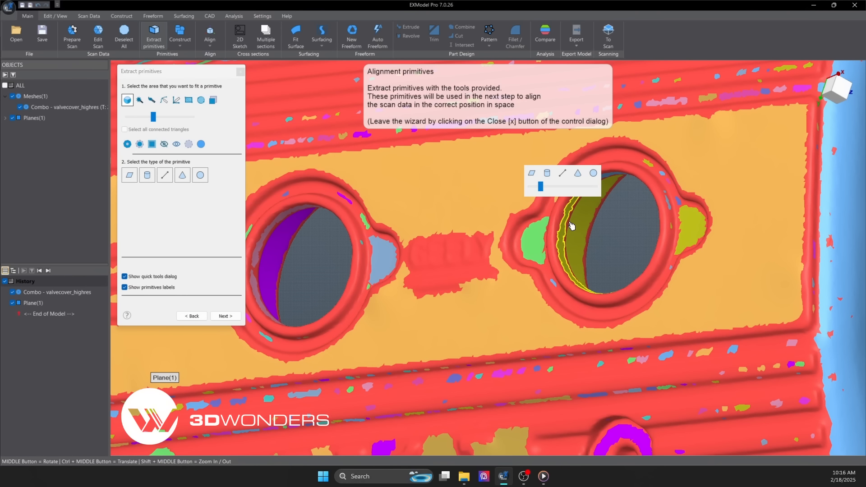
scroll(575, 232, "down", 2)
middle_click_drag(575, 232, 624, 242)
scroll(623, 242, "down", 3)
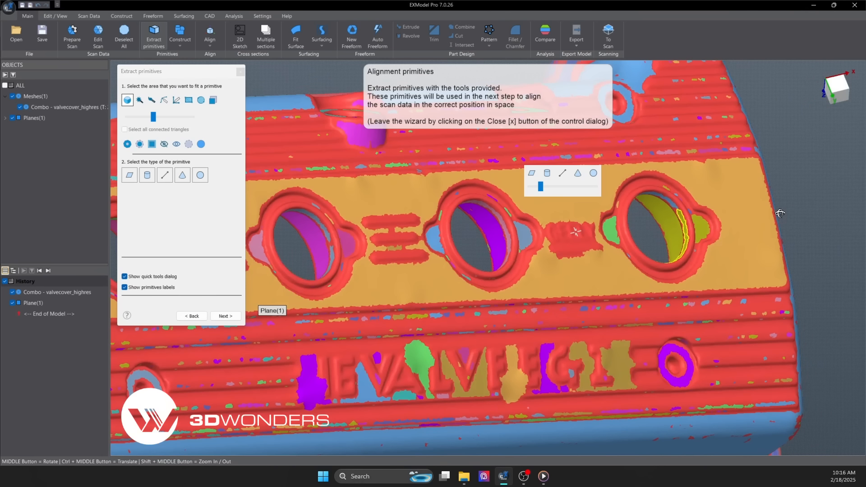
left_click(668, 204)
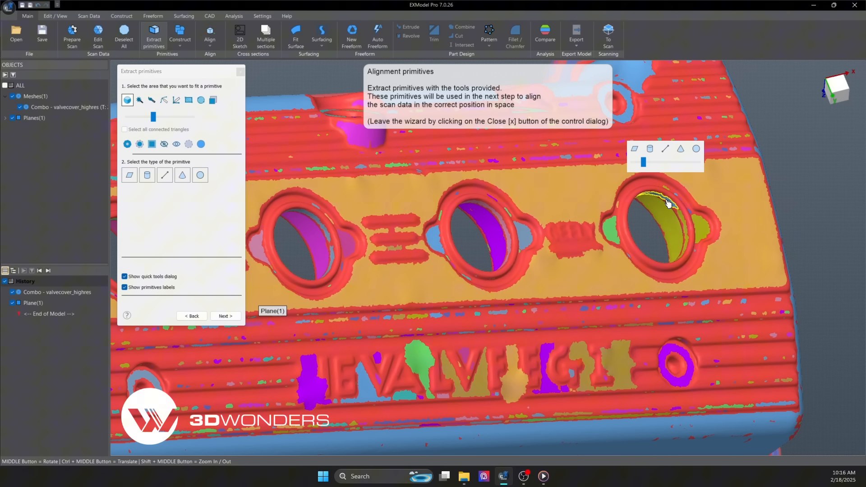
left_click(685, 228)
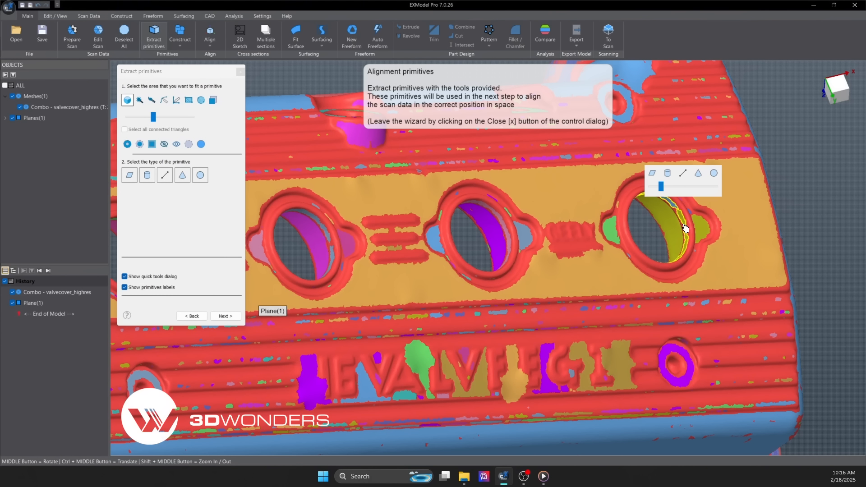
left_click(668, 173)
scroll(379, 204, "down", 5)
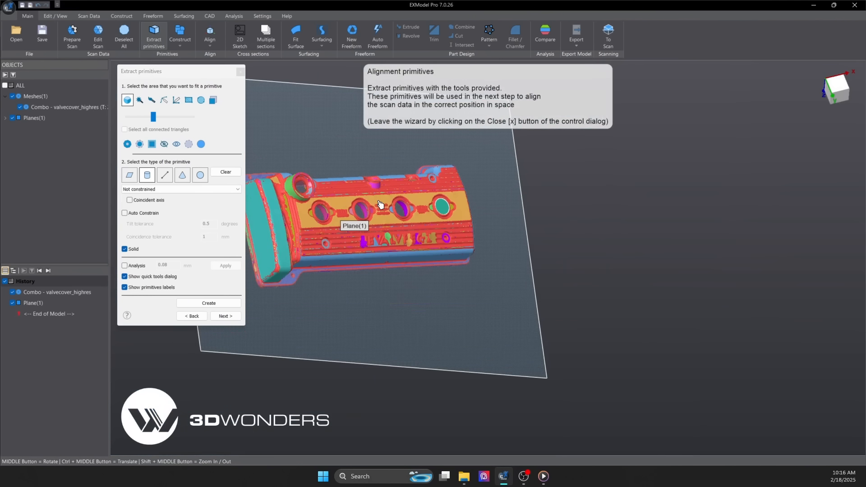
Constrain the fitted cylinder perpendicular to Plane(1) and create it.
left_click(189, 189)
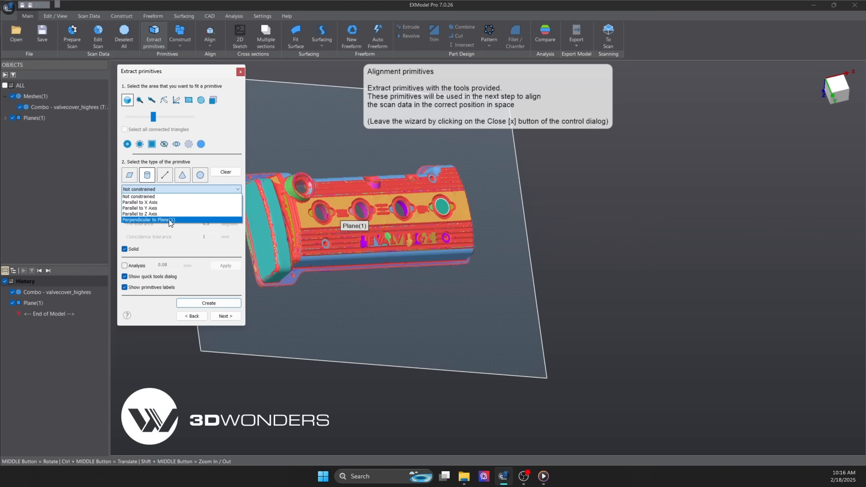
left_click(168, 220)
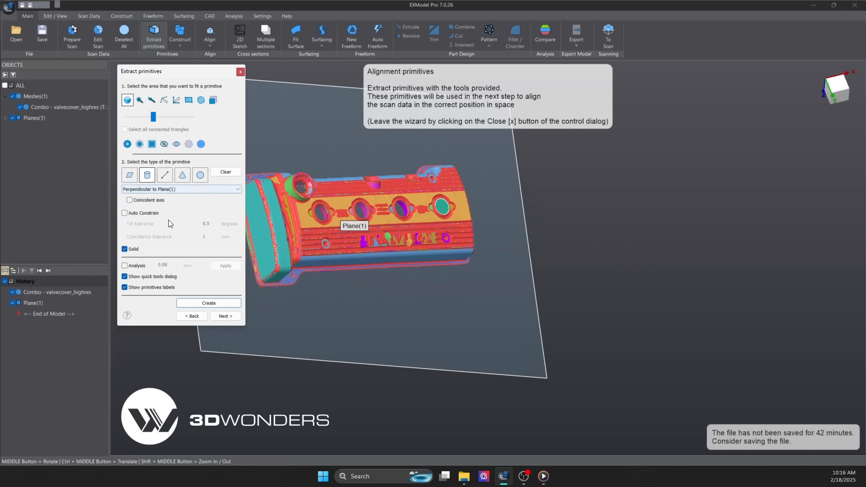
left_click(204, 302)
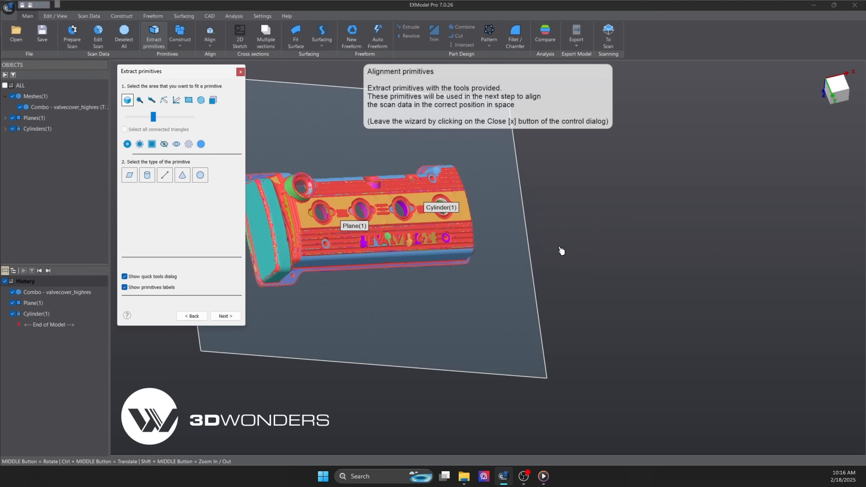
Lower the segmentation sensitivity and fit a plane to the narrow outer flange edge at the end opposite the filler neck.
middle_click_drag(561, 250, 326, 270)
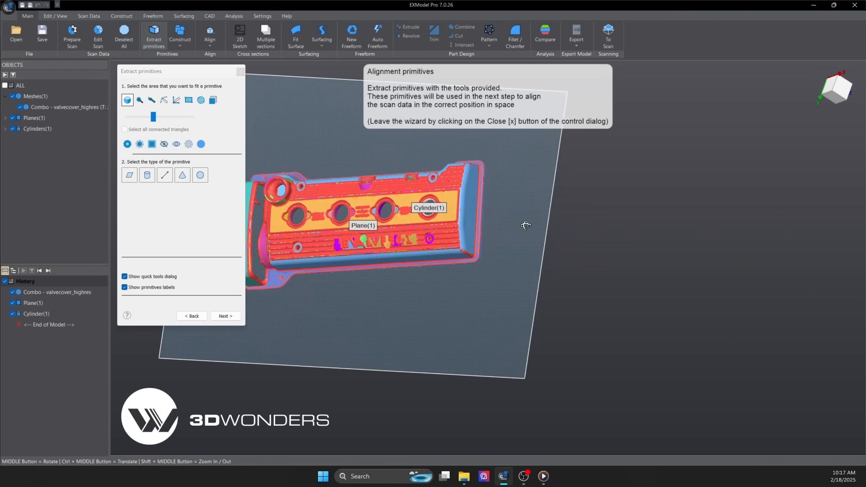
middle_click_drag(525, 225, 477, 232)
scroll(470, 214, "up", 5)
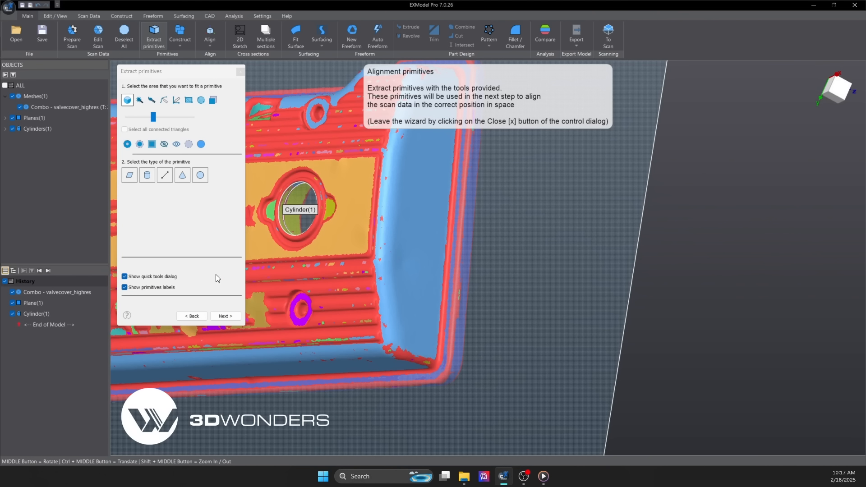
left_click(150, 120)
left_click_drag(149, 119, 137, 118)
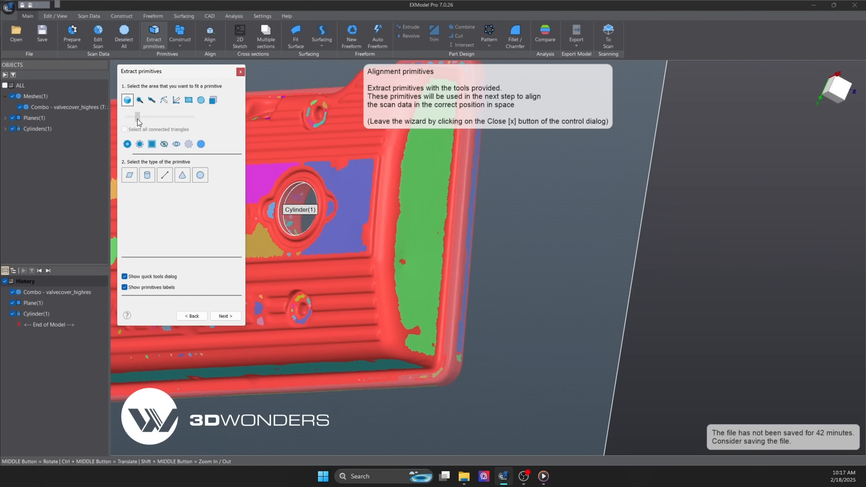
left_click(469, 233)
left_click(437, 180)
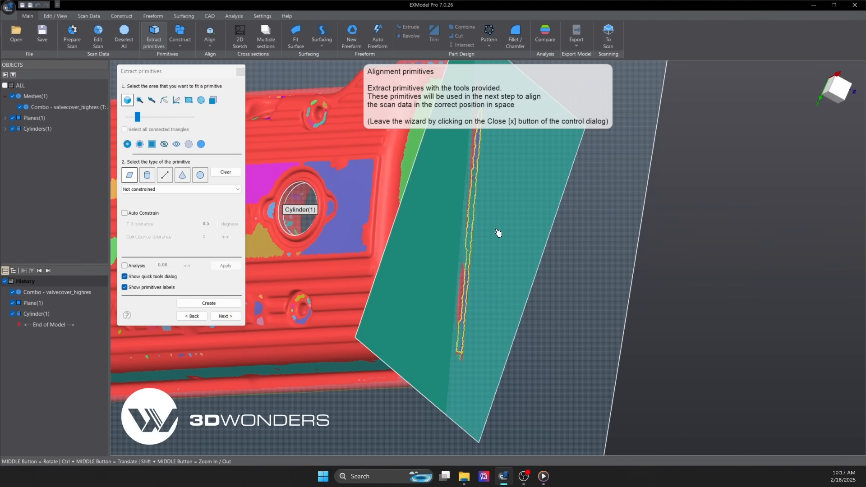
Constrain the fitted end plane perpendicular to Plane(1) and create it.
scroll(537, 252, "down", 5)
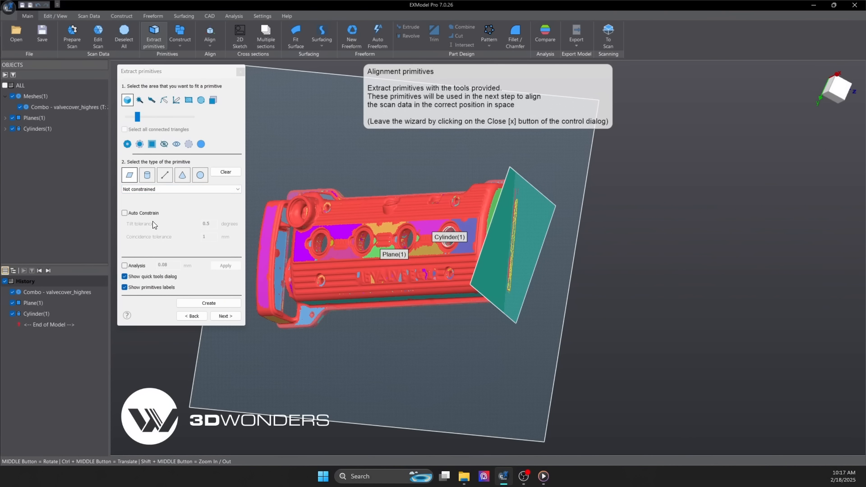
left_click(153, 189)
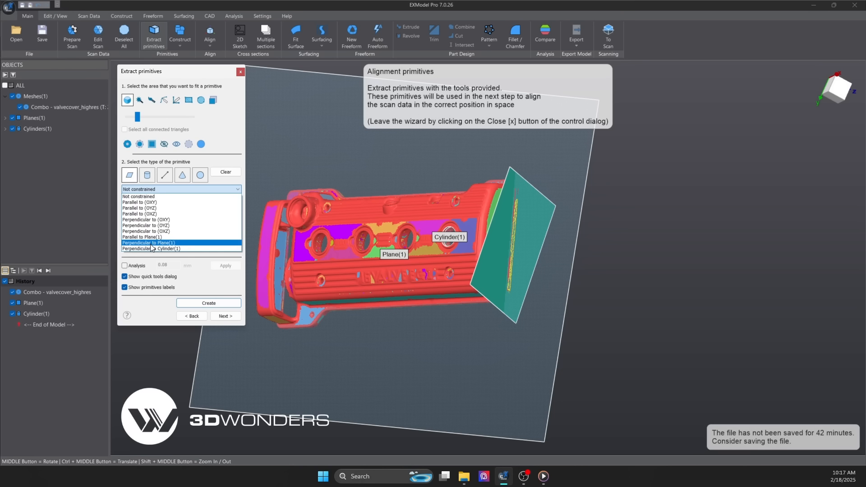
left_click(150, 244)
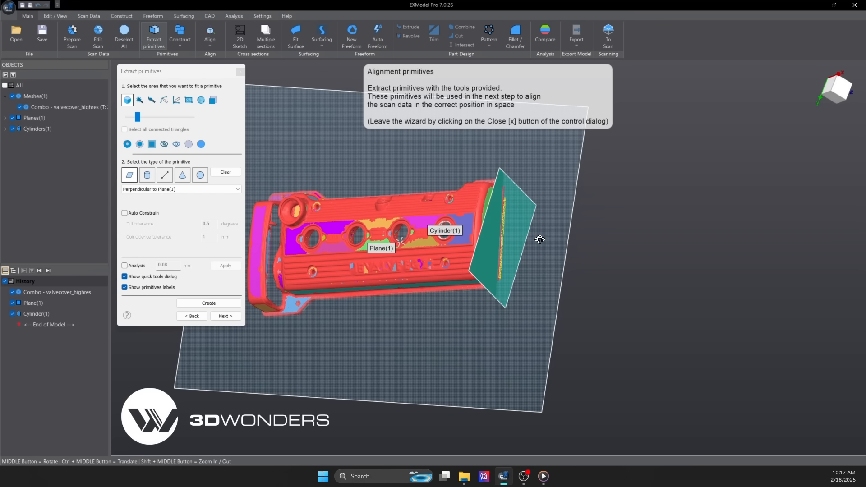
left_click(212, 300)
Proceed to the coordinate system alignment and assign Plane(1) as the primary Top feature and Cylinder(1) as the secondary Z axis.
left_click(226, 316)
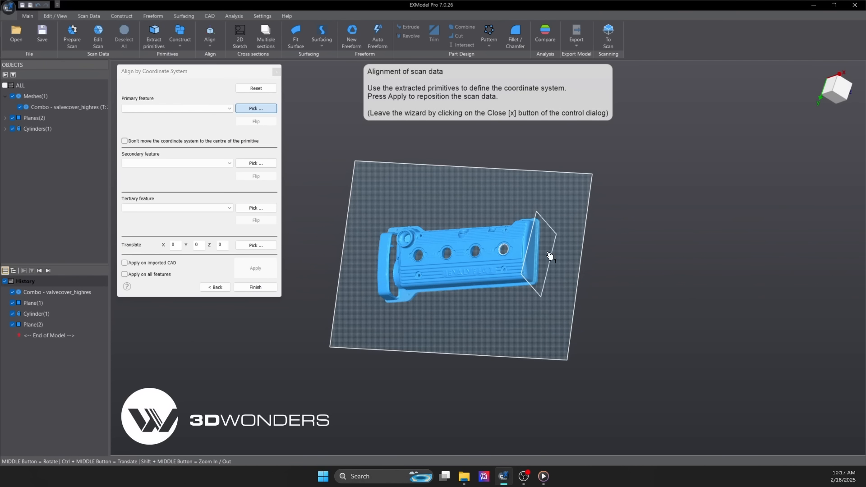
left_click(479, 208)
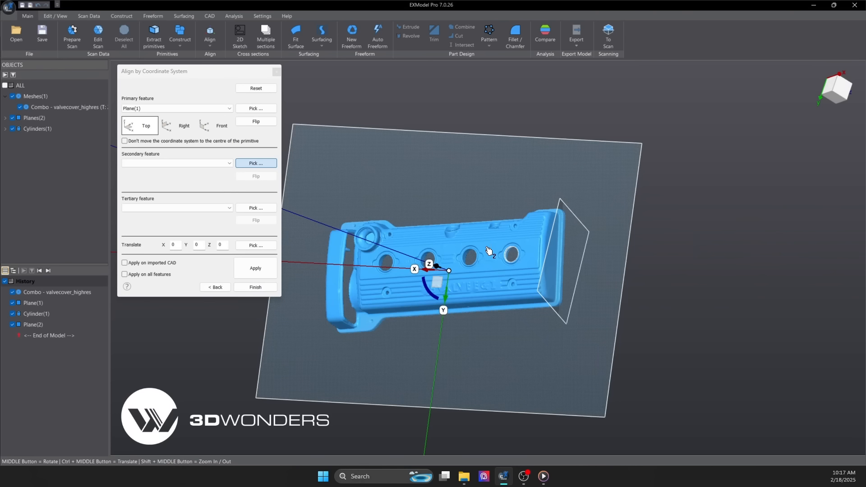
scroll(492, 239, "up", 3)
left_click(517, 256)
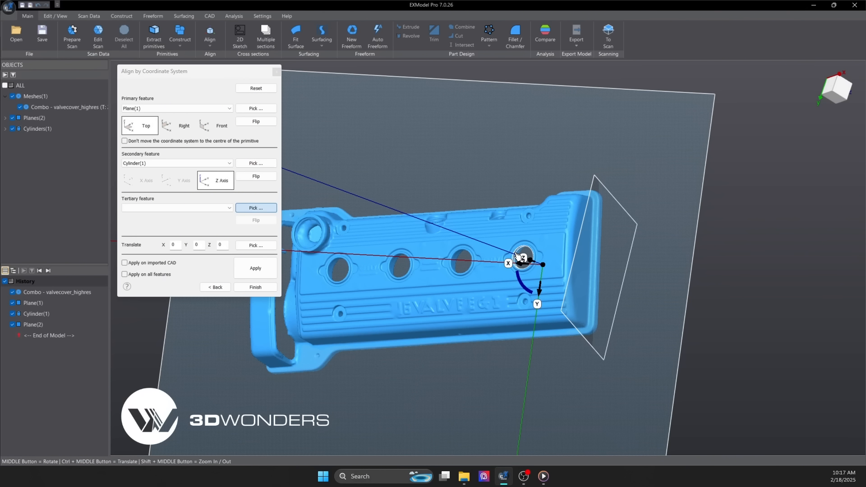
Set the tertiary alignment feature to Plane(2), the end plane of the flange.
left_click(615, 234)
scroll(561, 280, "down", 3)
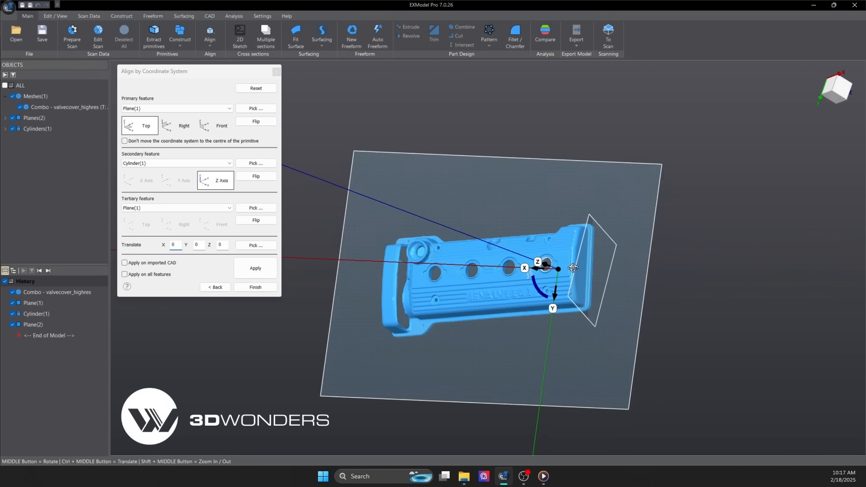
middle_click_drag(561, 281, 529, 304)
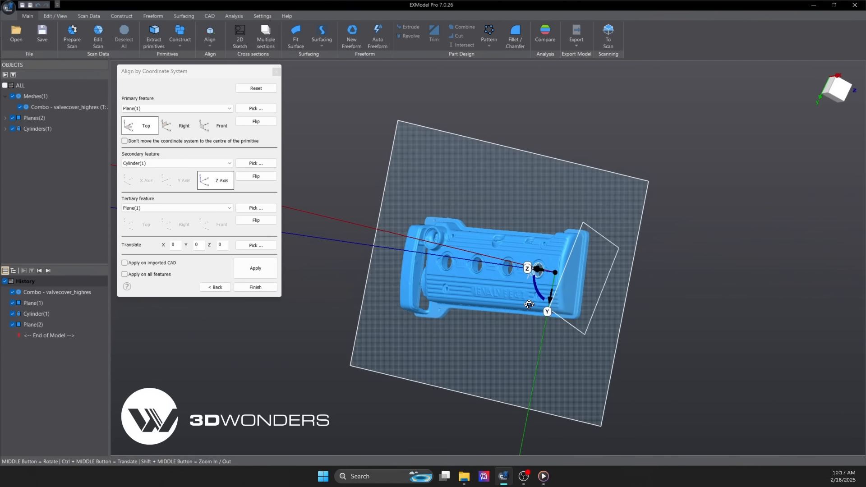
left_click(204, 208)
left_click(203, 208)
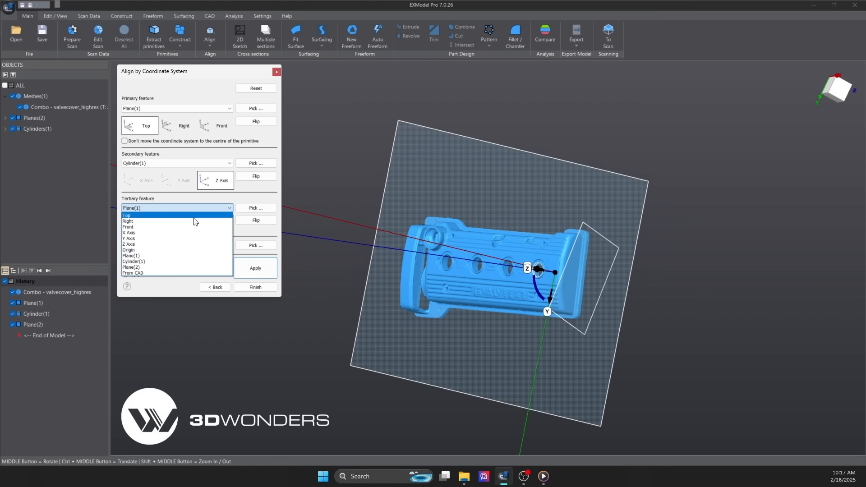
left_click(158, 267)
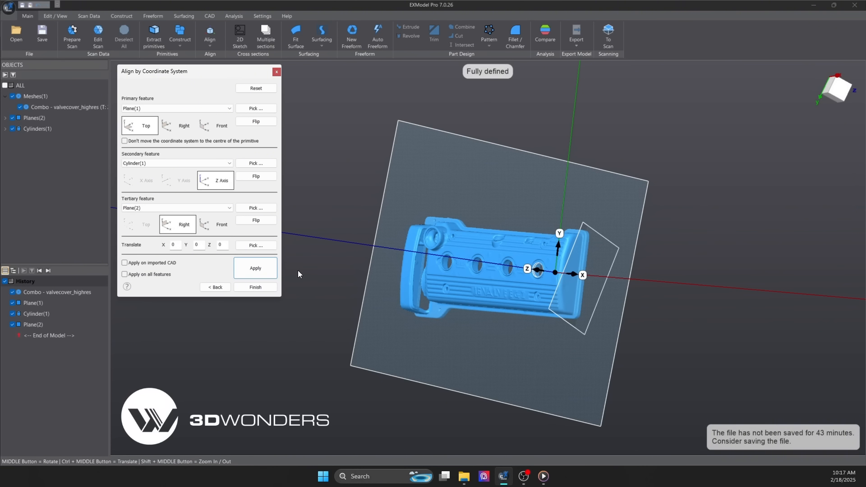
Check the axis directions on the valve cover, keep Plane(2) assigned as Right, then apply the alignment and finish the wizard.
scroll(513, 300, "up", 3)
middle_click_drag(536, 256, 566, 240)
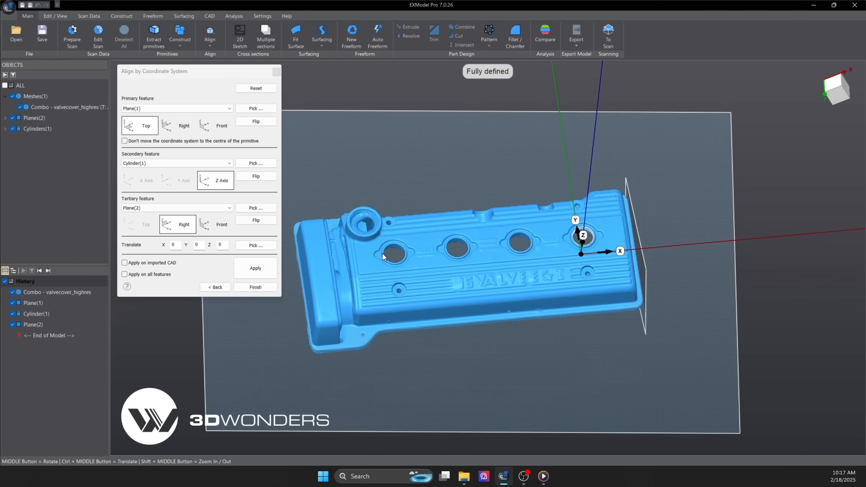
middle_click_drag(383, 253, 361, 264)
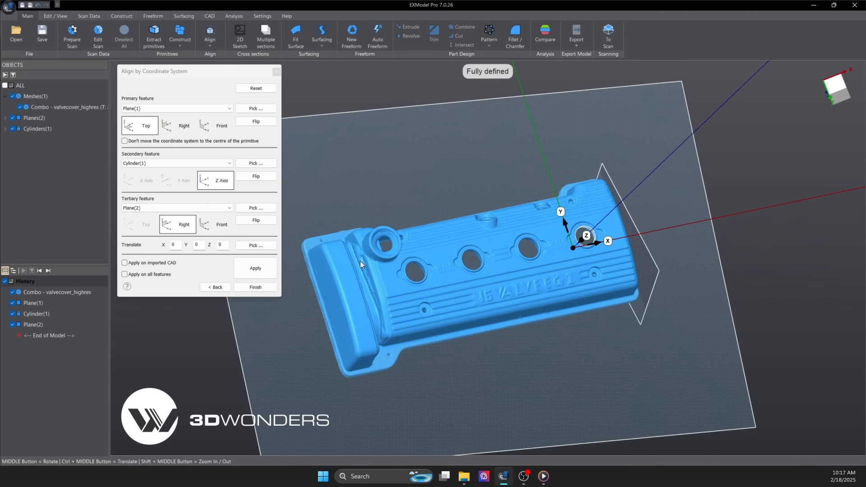
left_click(216, 223)
left_click(169, 224)
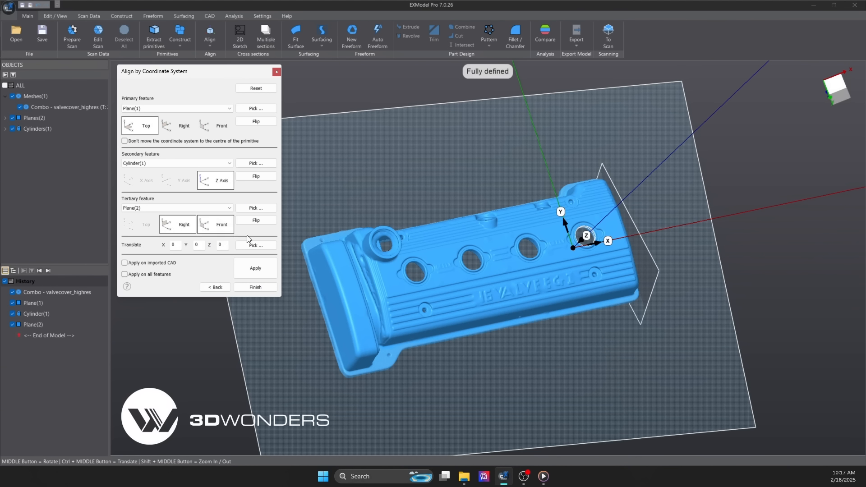
scroll(612, 274, "down", 5)
middle_click_drag(609, 277, 588, 301)
scroll(597, 279, "up", 4)
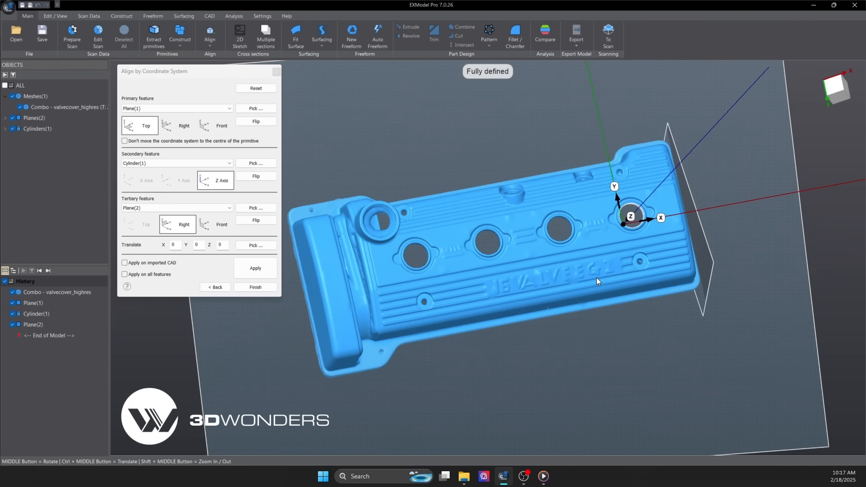
left_click(267, 268)
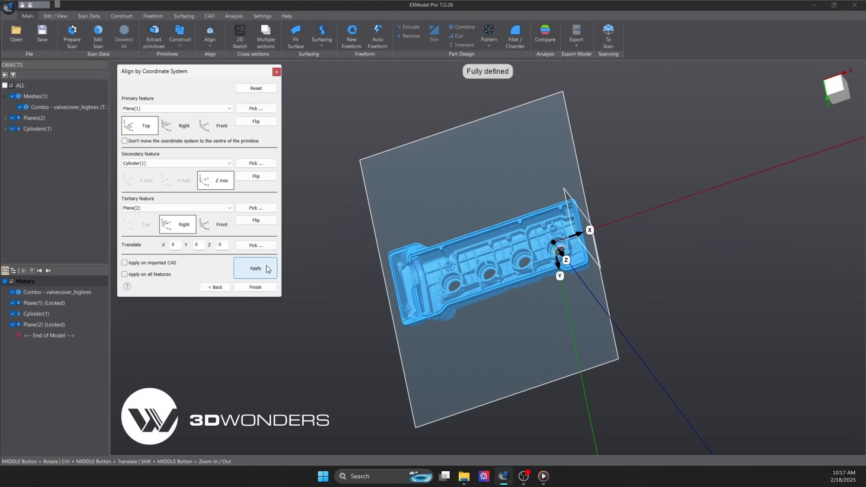
left_click(255, 287)
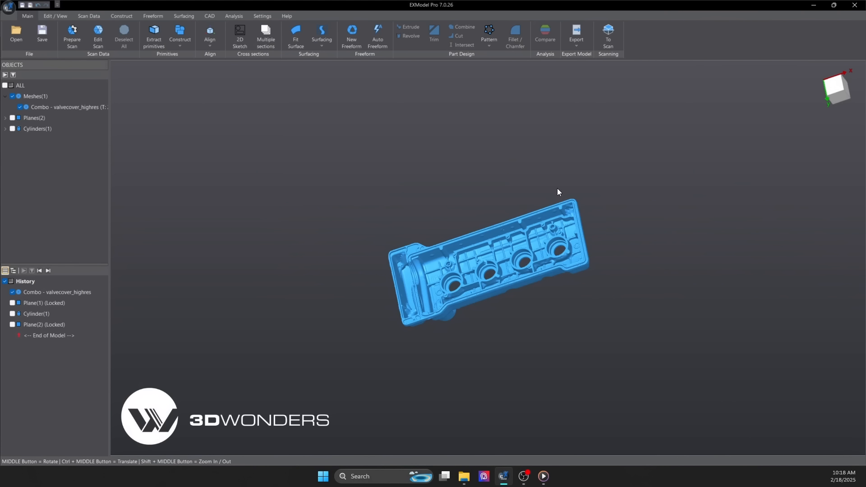
Check the aligned valve cover scan in the standard left, right, front and top views and from an angle.
left_click(835, 86)
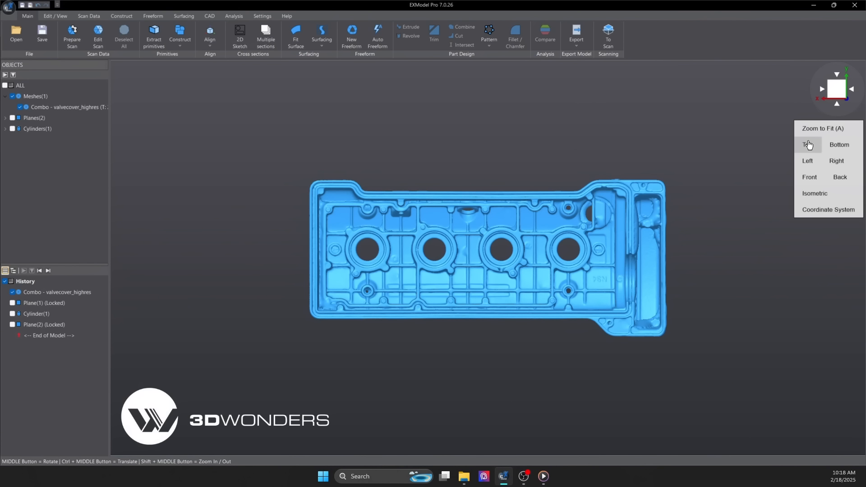
left_click(809, 161)
left_click(836, 162)
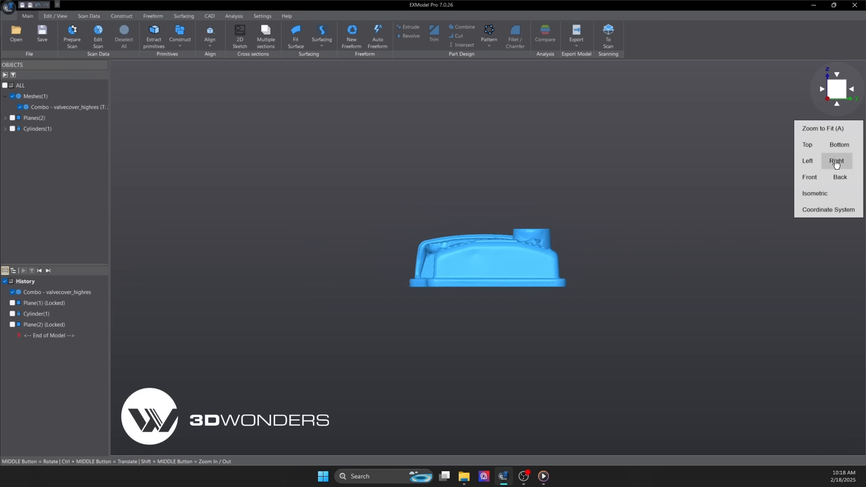
left_click(810, 176)
left_click(808, 144)
scroll(736, 226, "up", 3)
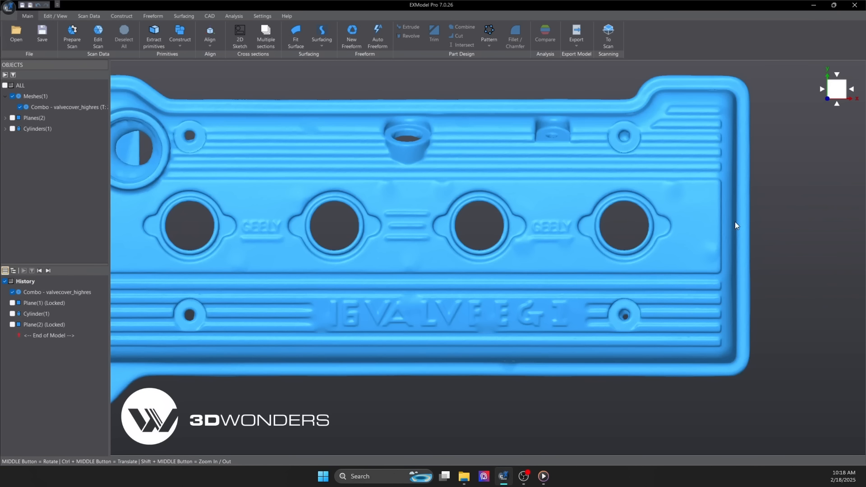
scroll(735, 221, "down", 3)
scroll(702, 231, "up", 2)
middle_click_drag(705, 232, 692, 269)
scroll(652, 272, "down", 3)
scroll(691, 270, "up", 2)
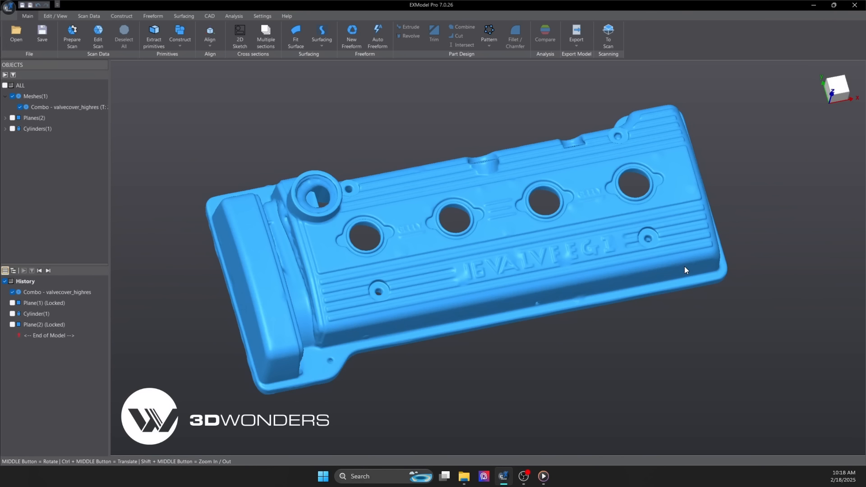